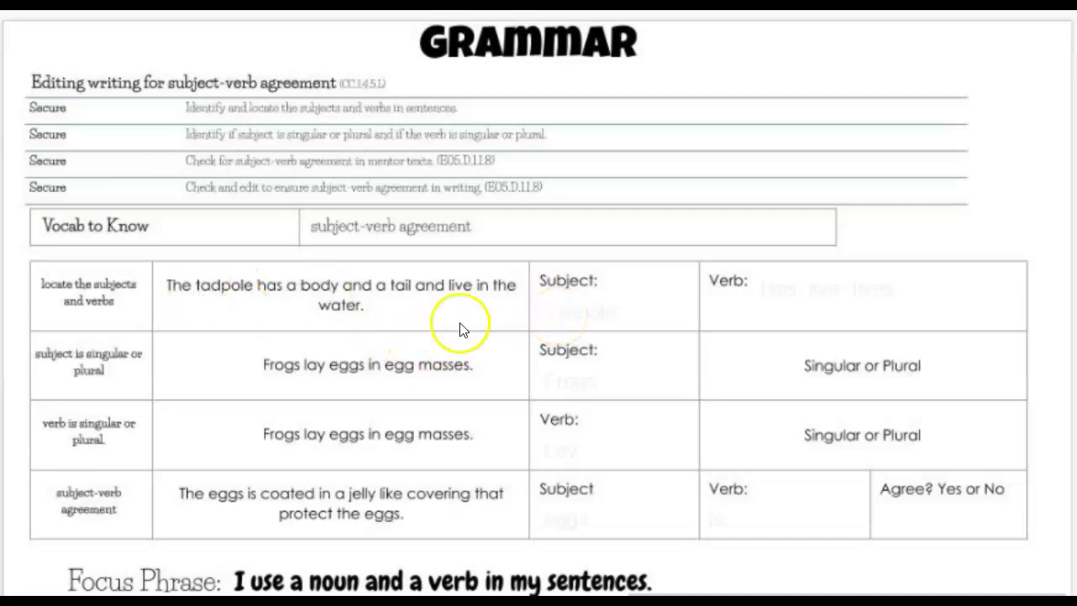
- Turn the subject answer 'Tadpole' in the tadpole row black
click(631, 309)
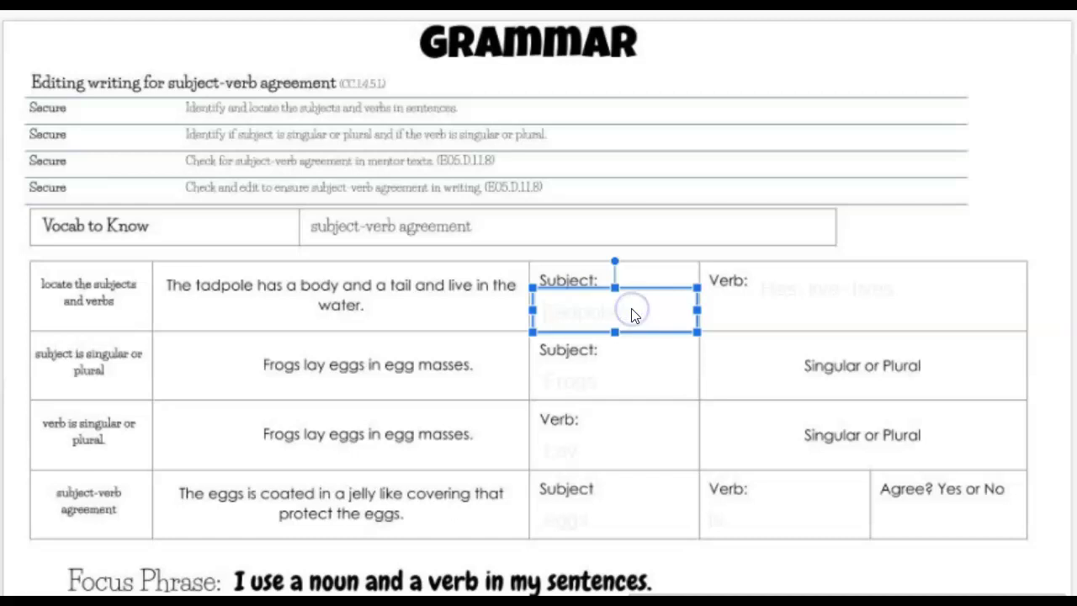
double_click(581, 313)
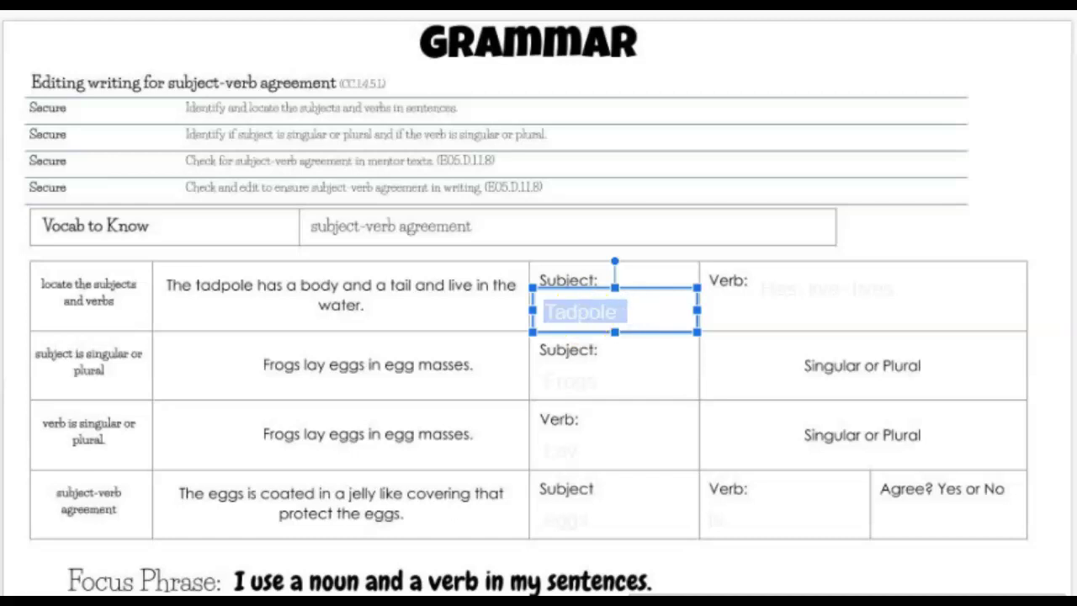
click(645, 25)
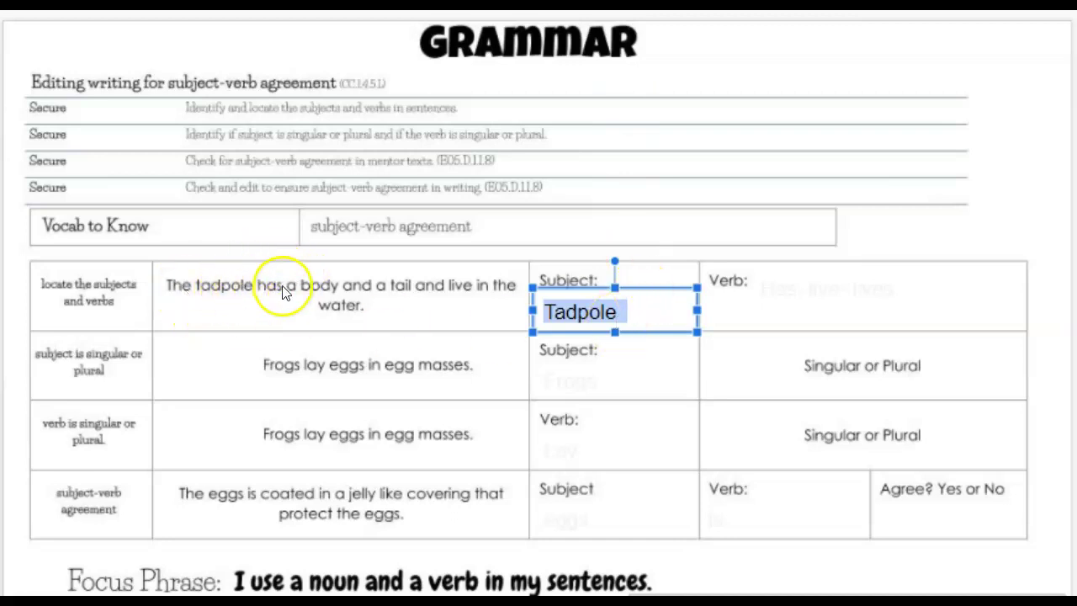
- Turn the verb answer 'Has, live- lives' black, keeping the hyphen after live
click(750, 307)
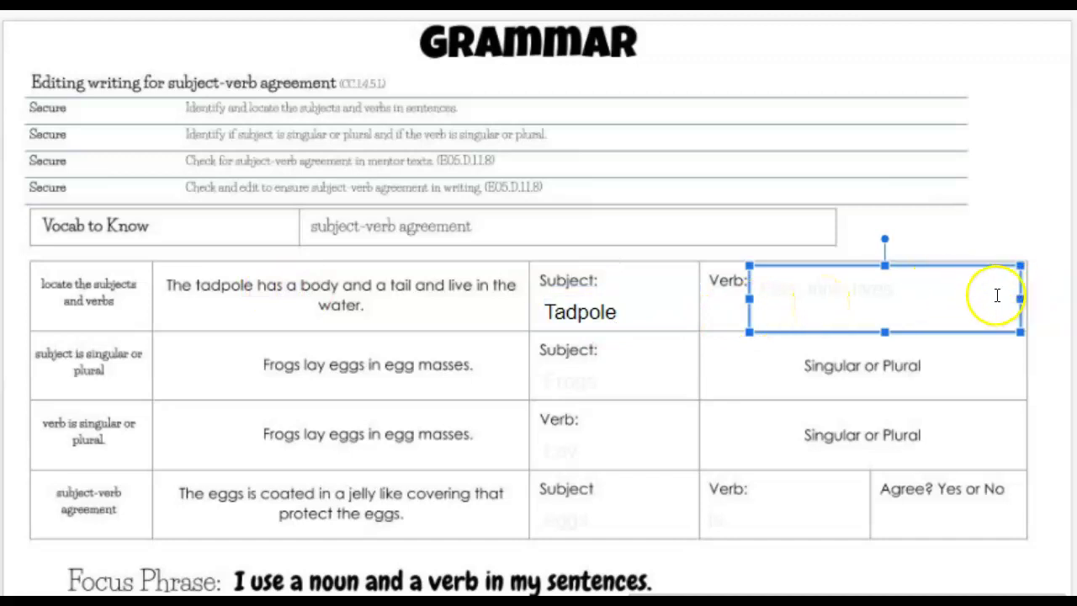
double_click(865, 289)
drag(866, 290, 730, 298)
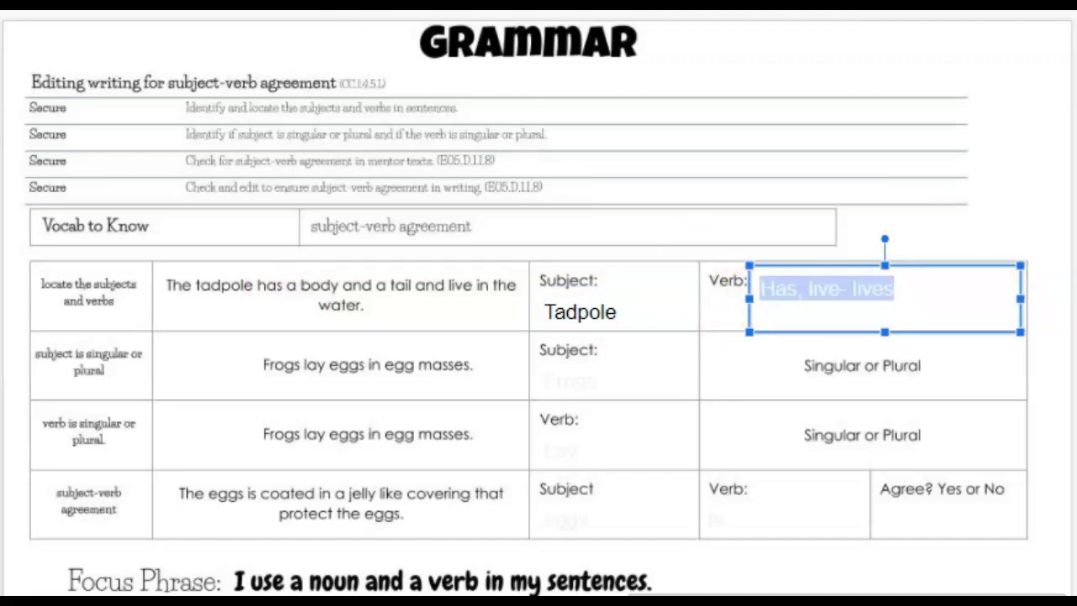
click(621, 5)
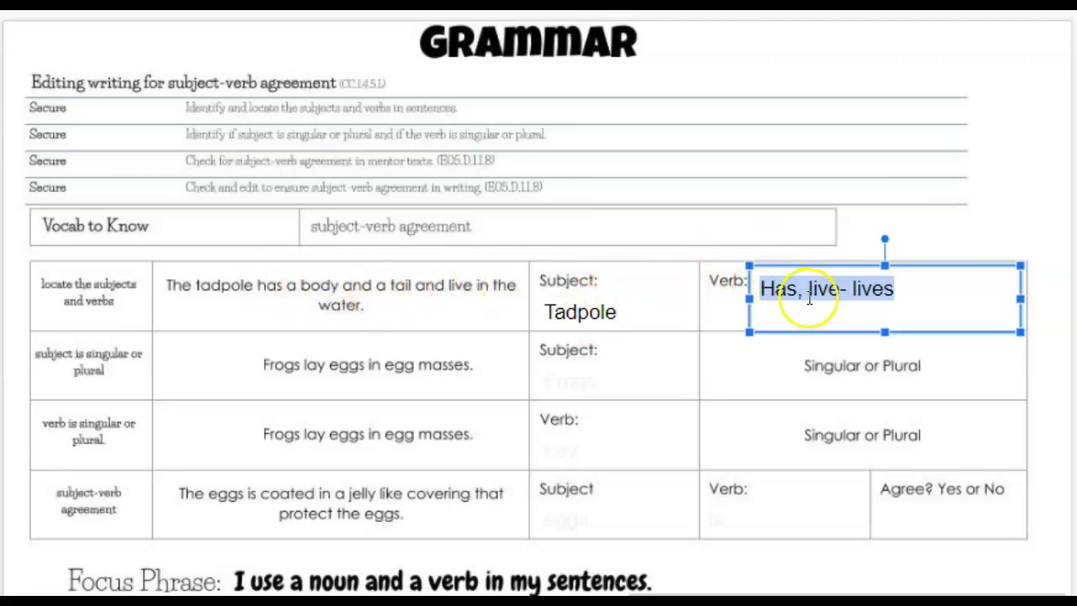
click(843, 288)
key(BackSpace)
key(ctrl+z)
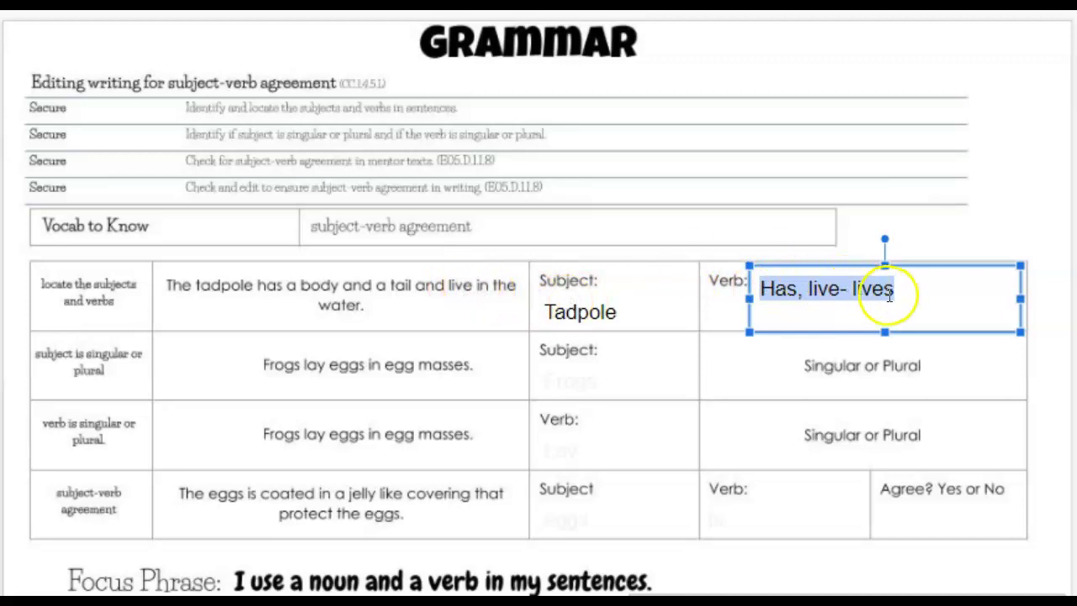
click(898, 296)
drag(899, 297, 918, 297)
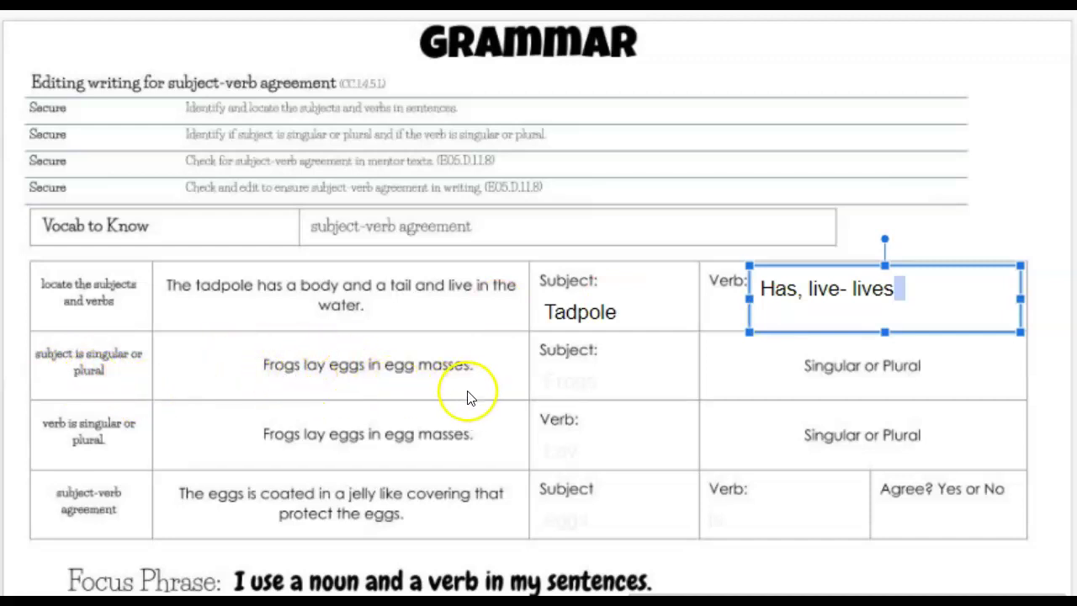
- Change the second row's subject answer 'Frogs' from faint grey to black
click(611, 378)
double_click(560, 383)
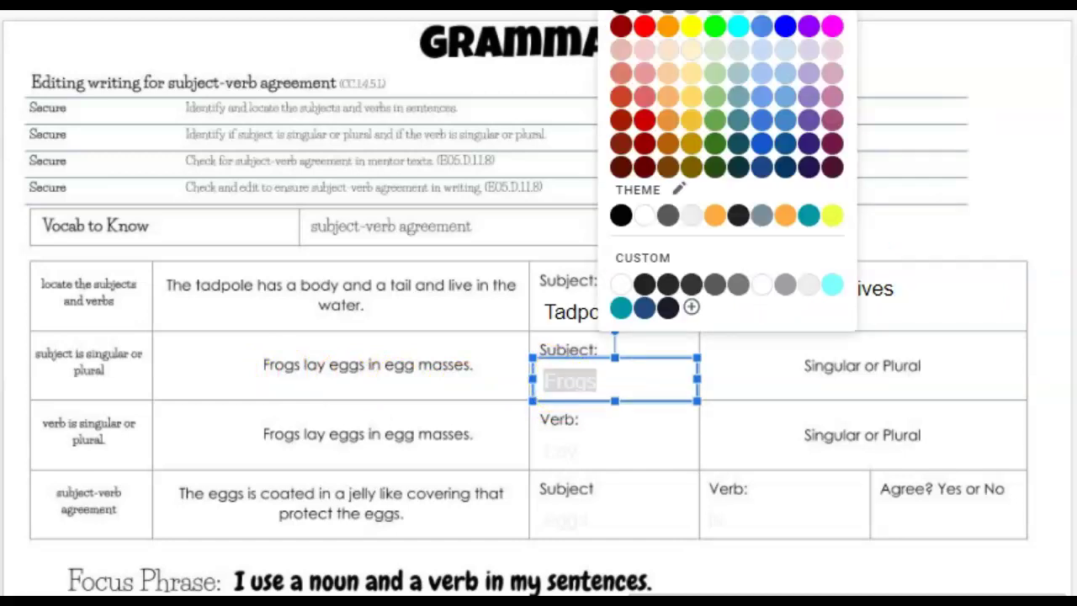
click(621, 215)
click(621, 388)
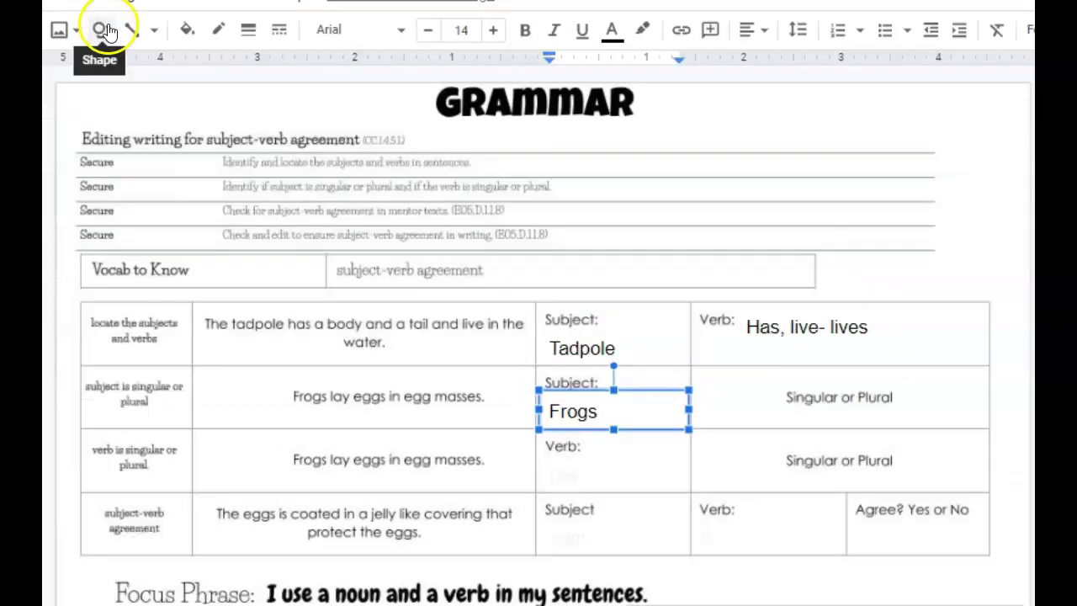
- Draw an oval around the word Plural in the Frogs row
click(101, 30)
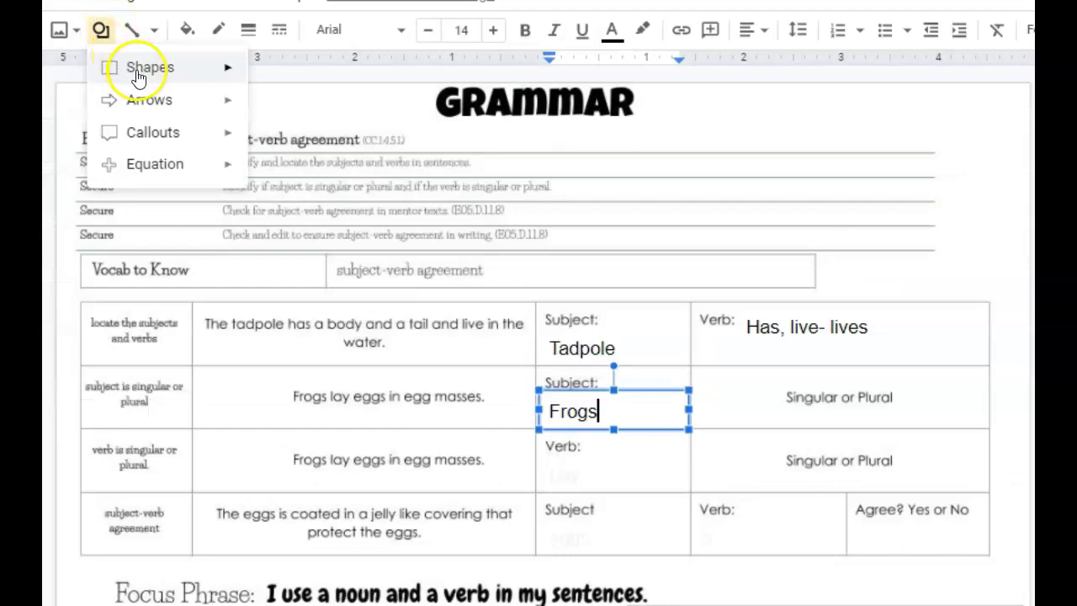
mouse_move(138, 76)
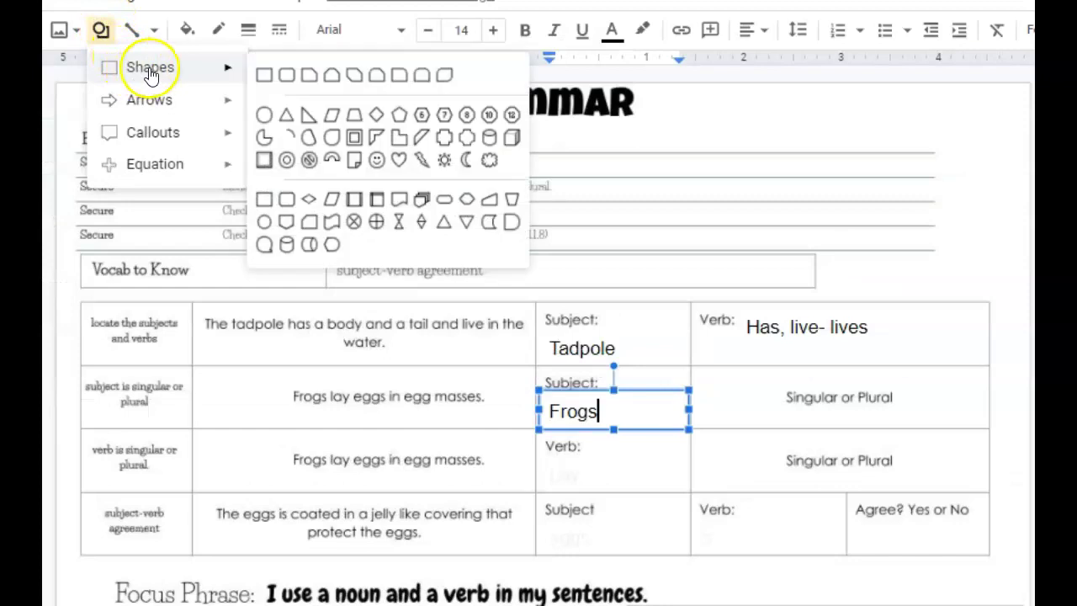
click(265, 114)
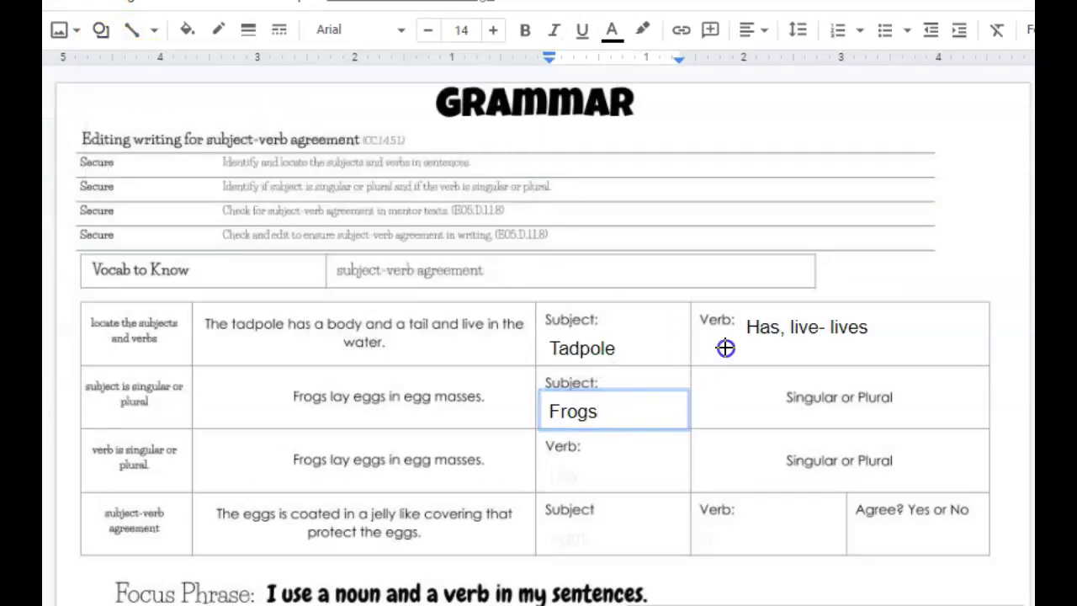
drag(849, 375, 898, 415)
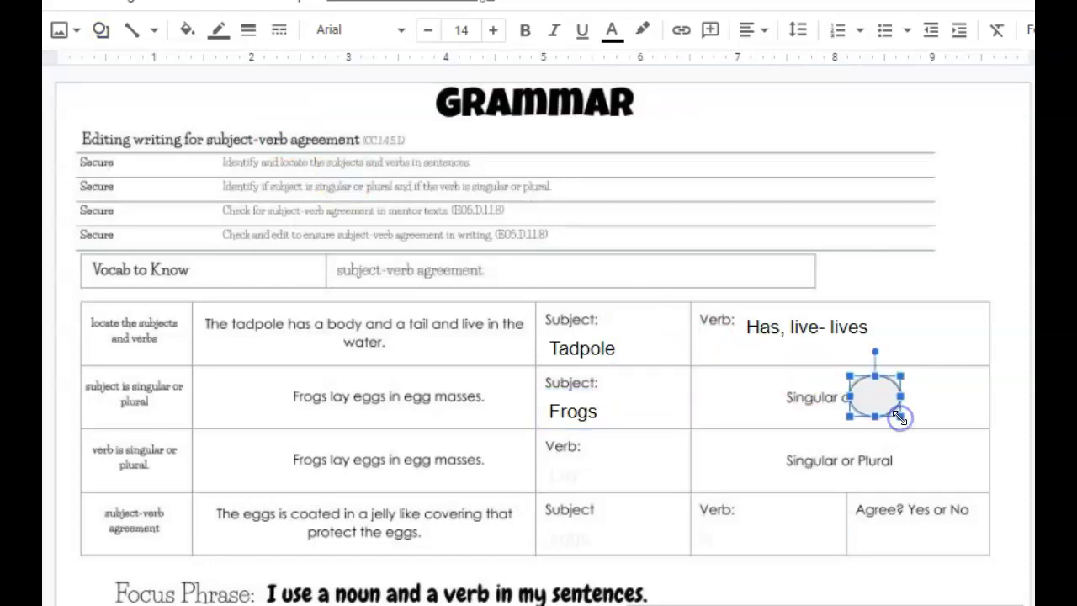
- Give the oval a 3px red border and a transparent fill
click(249, 31)
click(287, 143)
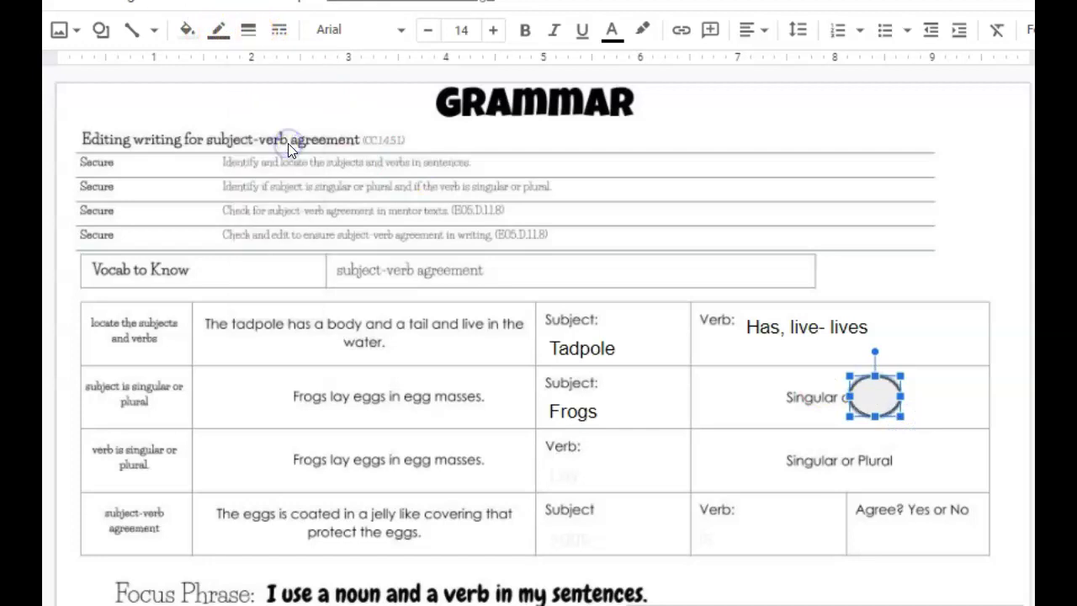
click(218, 30)
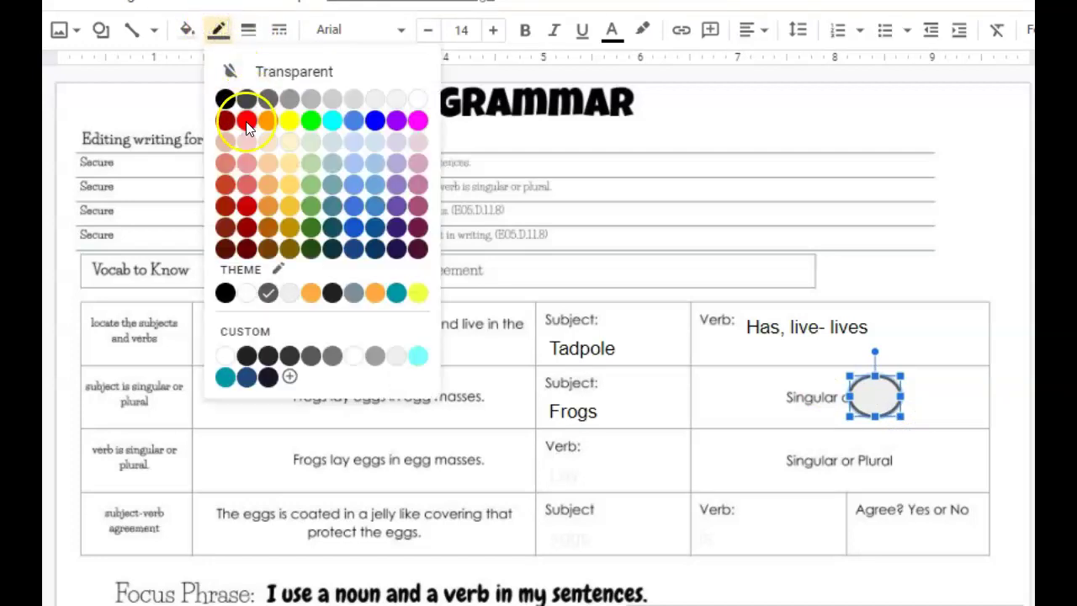
click(247, 121)
click(188, 32)
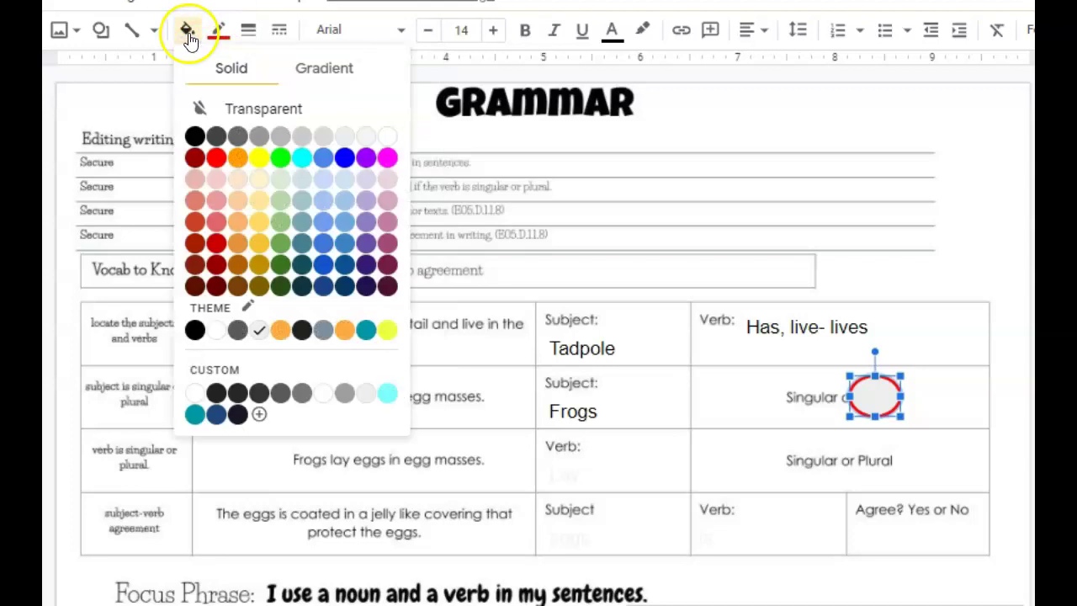
click(215, 117)
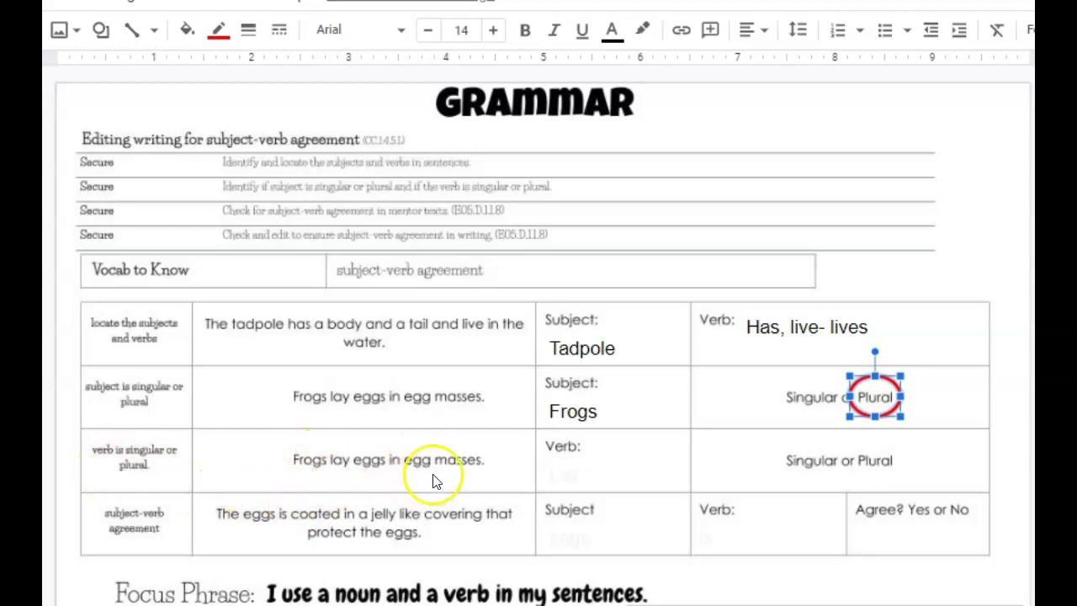
- Make the hidden verb answer 'Lay' visible in black text
click(587, 469)
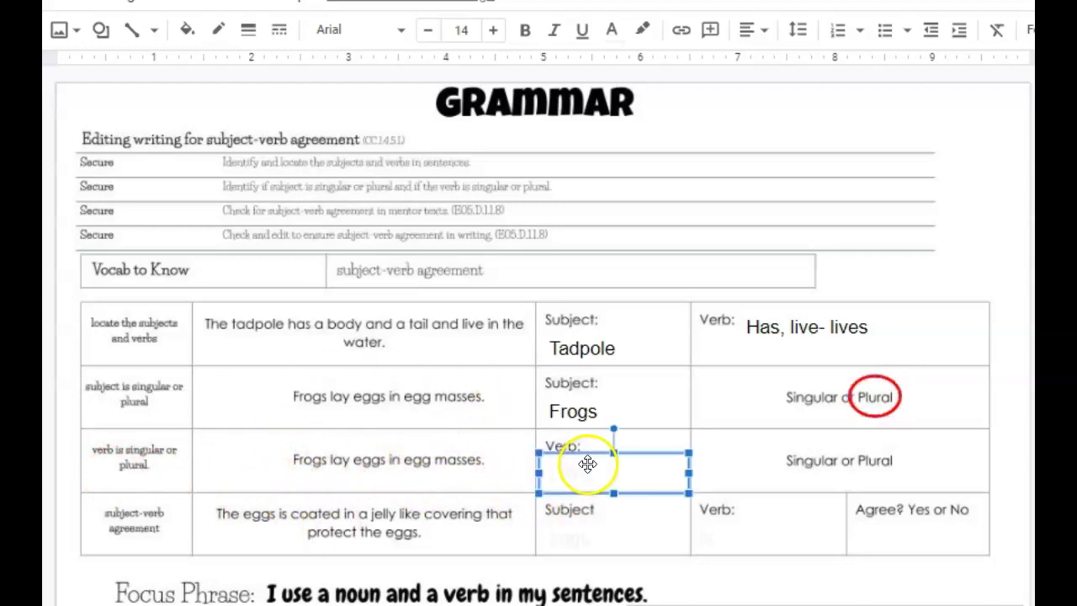
click(580, 477)
double_click(577, 473)
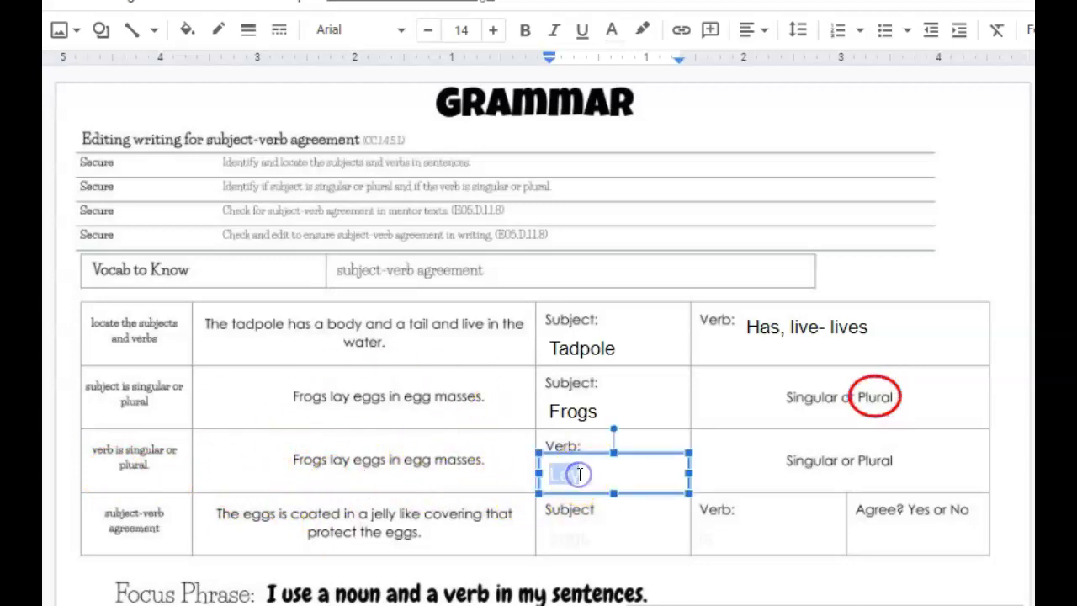
click(617, 32)
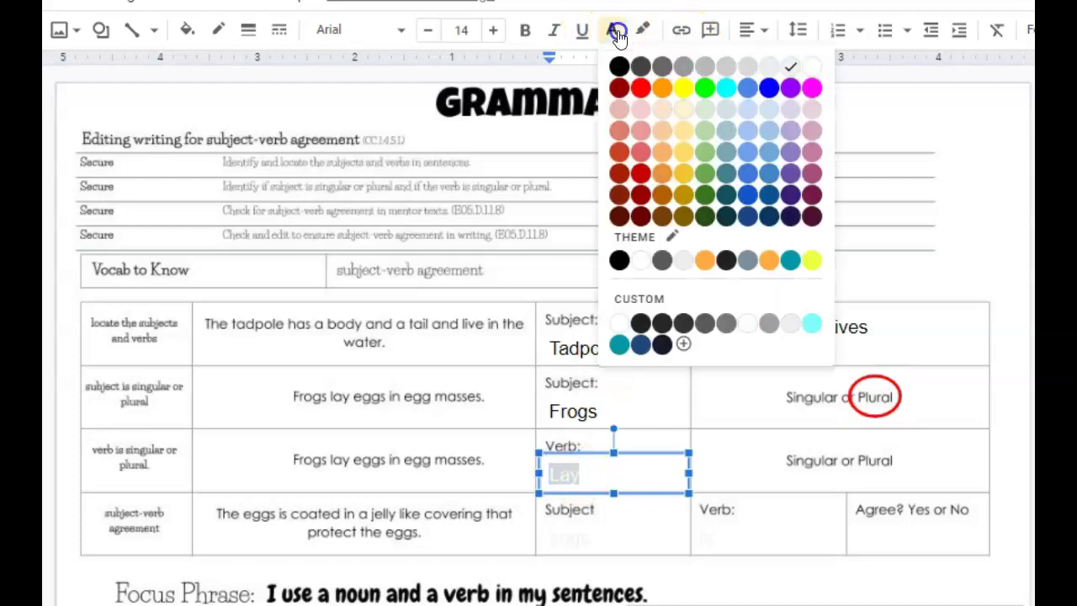
click(641, 86)
click(611, 31)
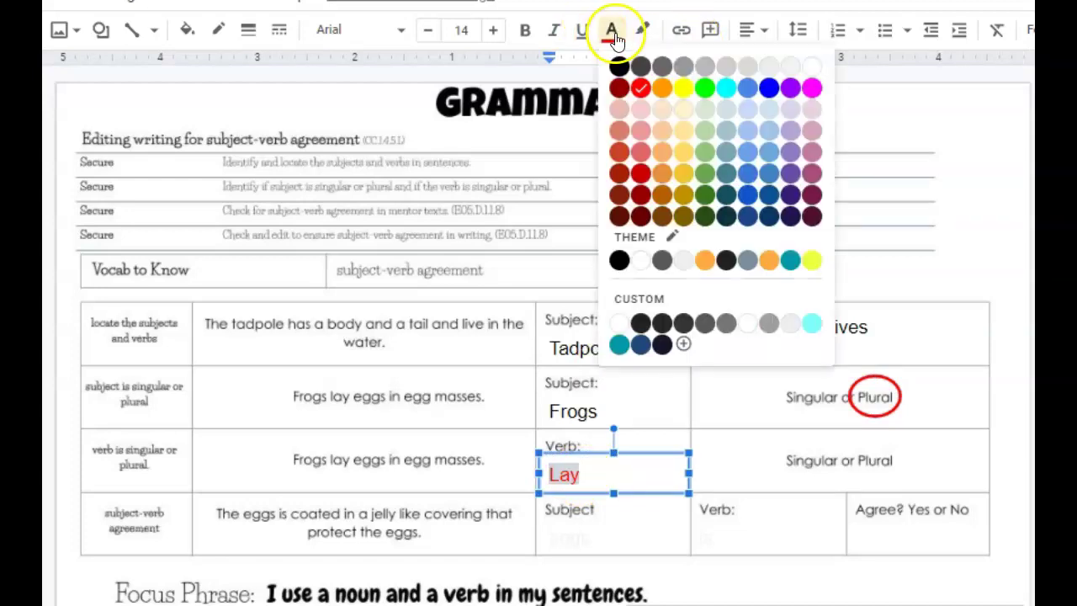
click(619, 68)
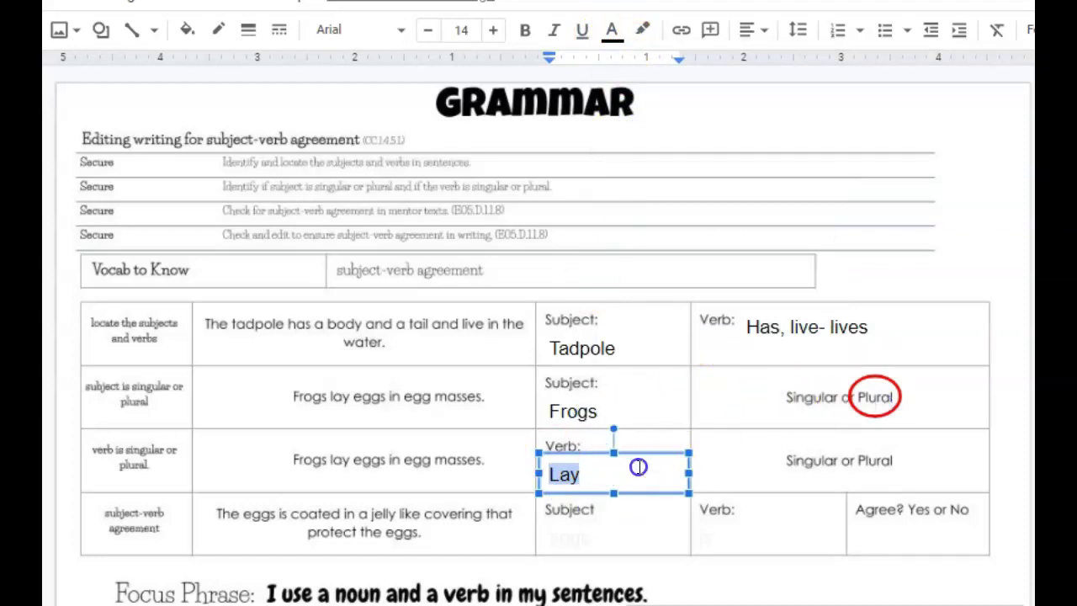
- Duplicate the red oval and fit the copy around Singular in the verb row
click(879, 384)
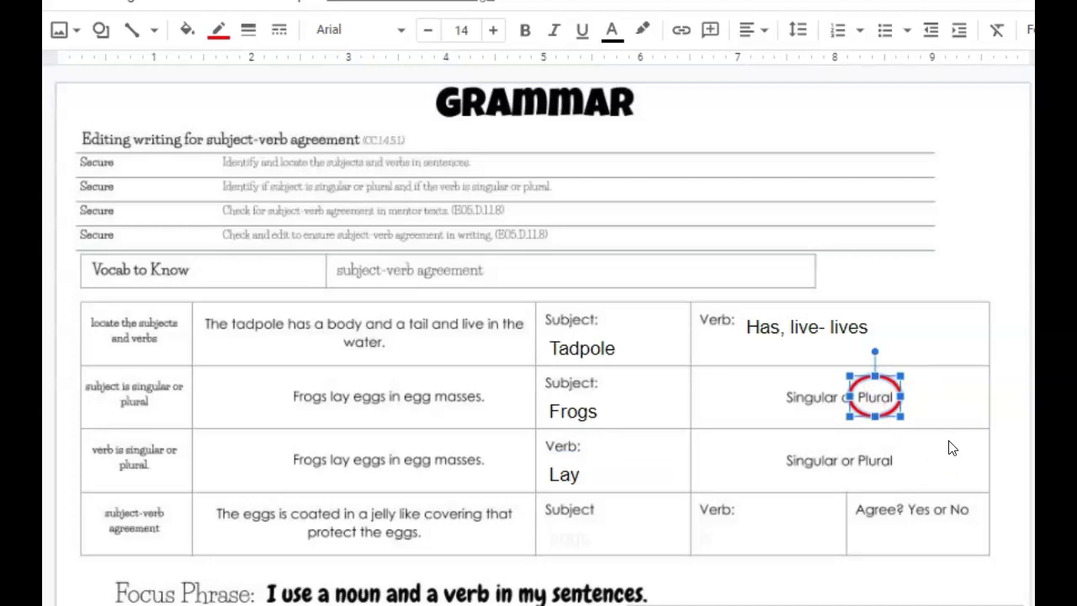
key(ctrl+d)
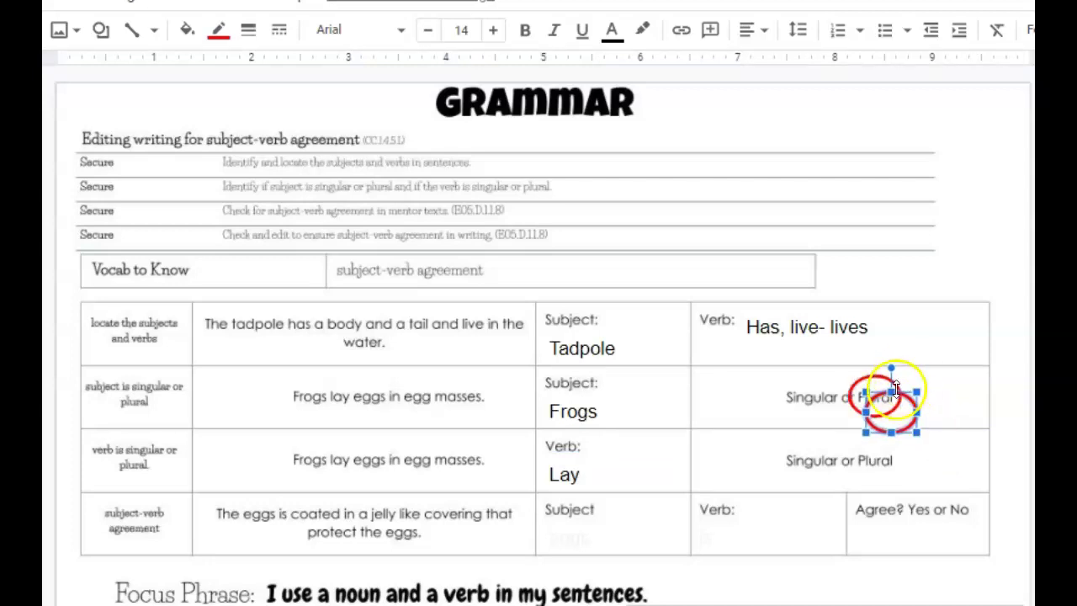
drag(902, 399, 850, 465)
click(1000, 473)
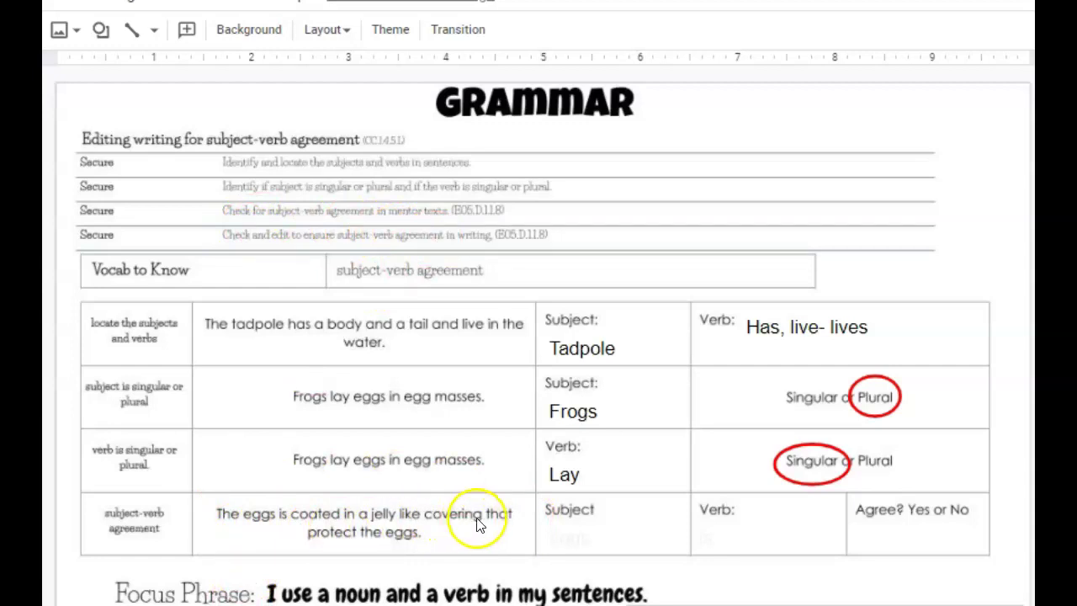
- Turn the hidden subject answer 'eggs' in the last row black
click(583, 536)
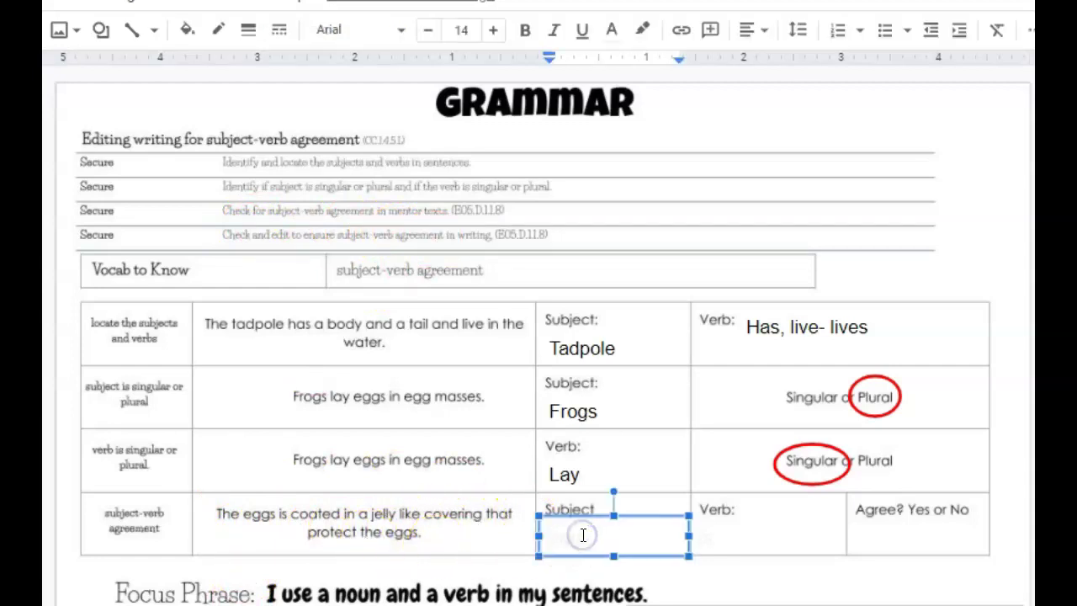
drag(668, 533, 505, 534)
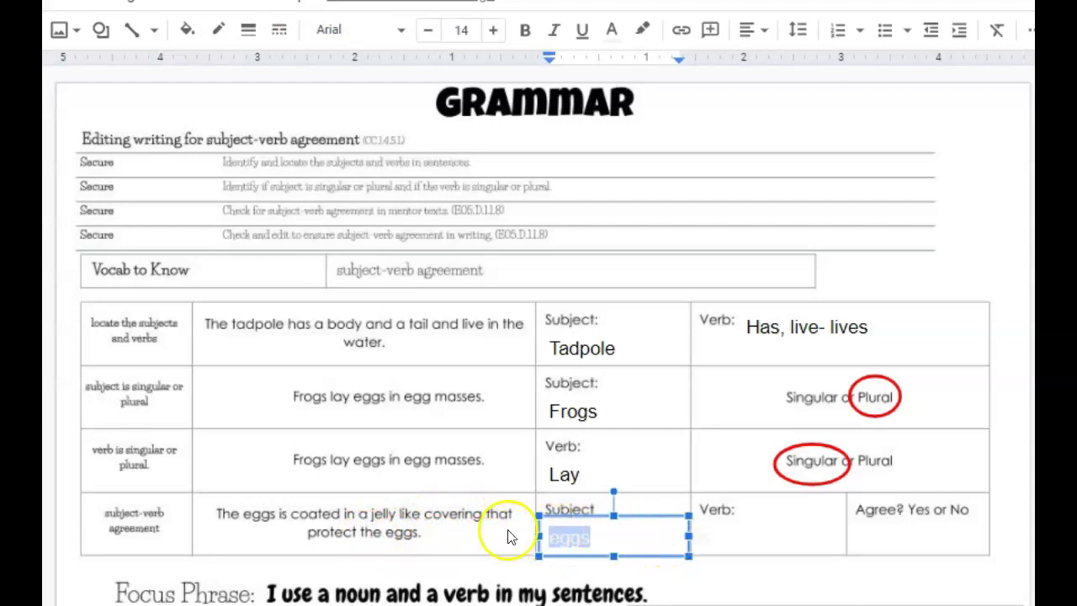
click(612, 31)
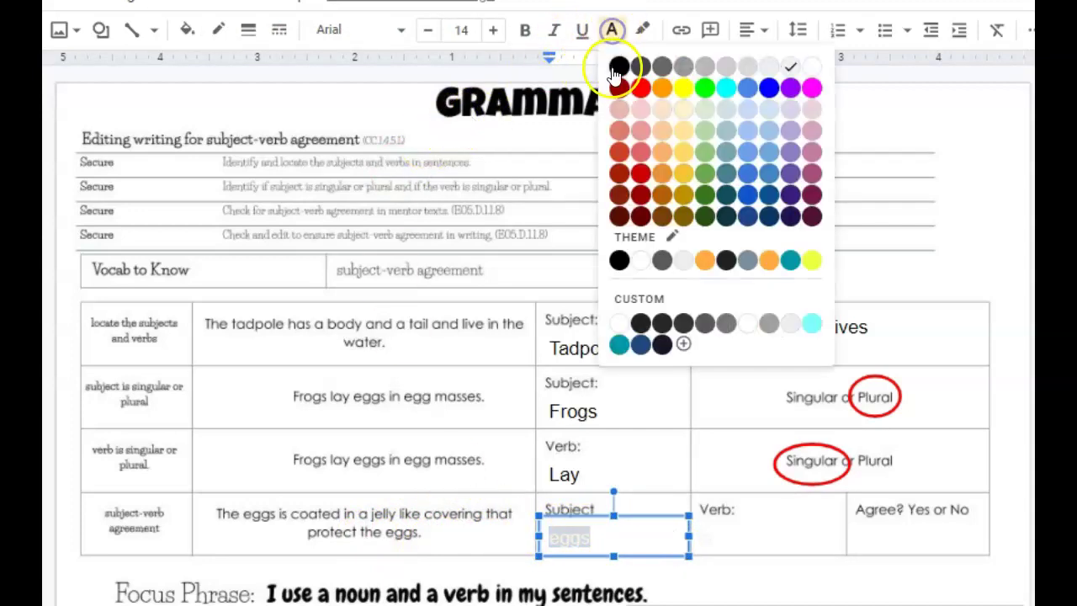
click(617, 66)
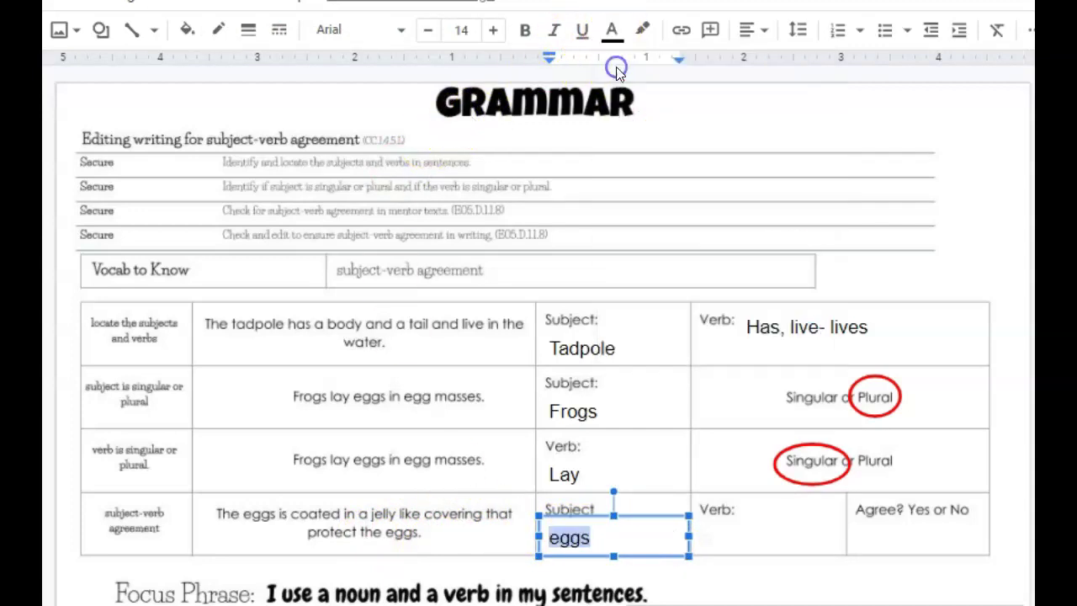
- Turn the hidden verb answer 'is' in the same row black
click(741, 536)
click(750, 531)
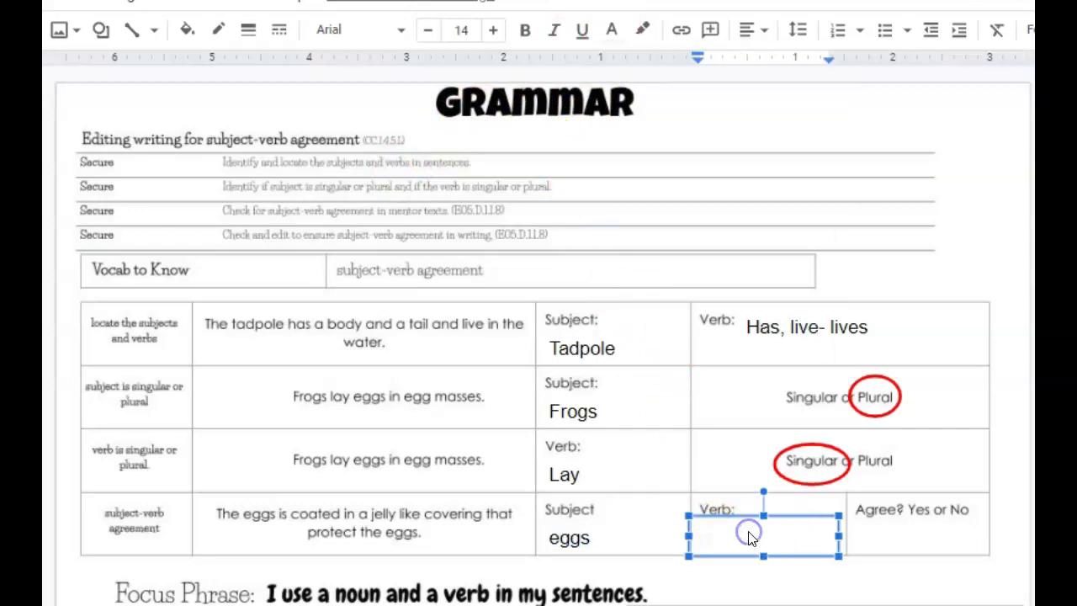
drag(789, 534, 669, 527)
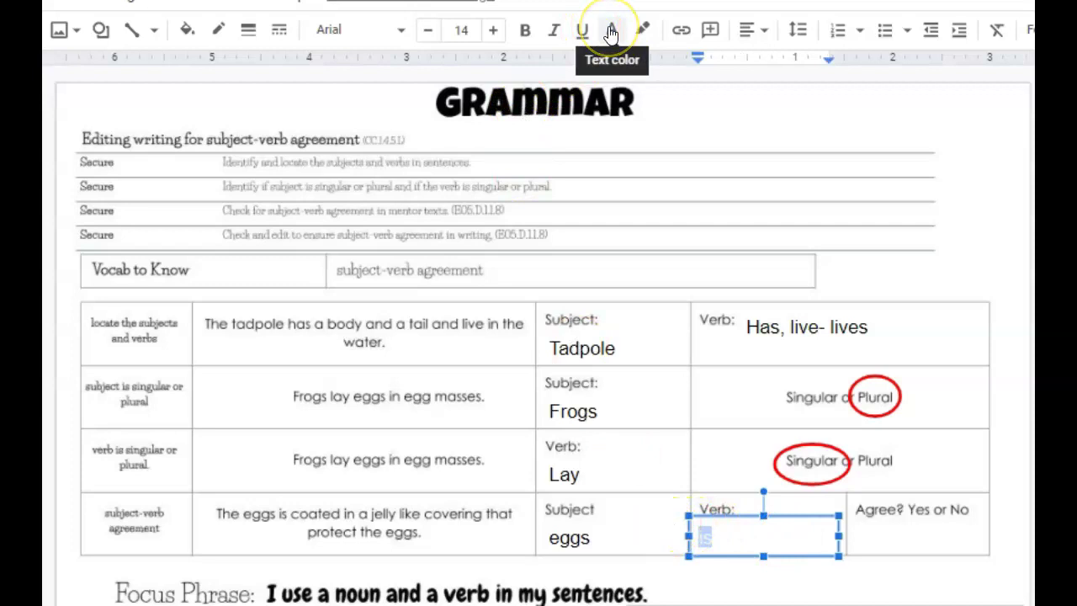
click(611, 33)
click(617, 66)
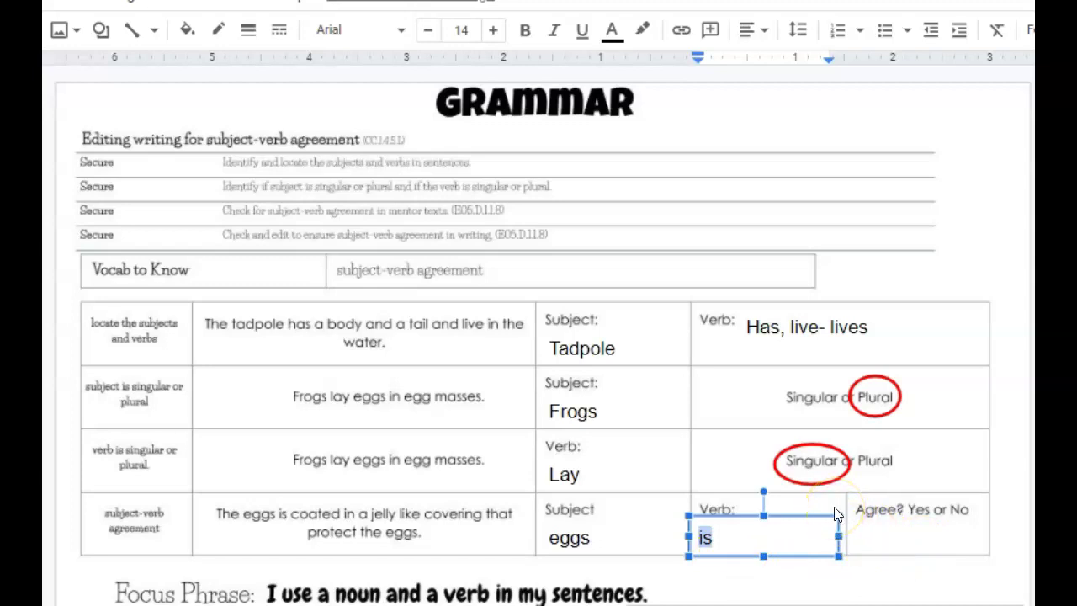
click(918, 513)
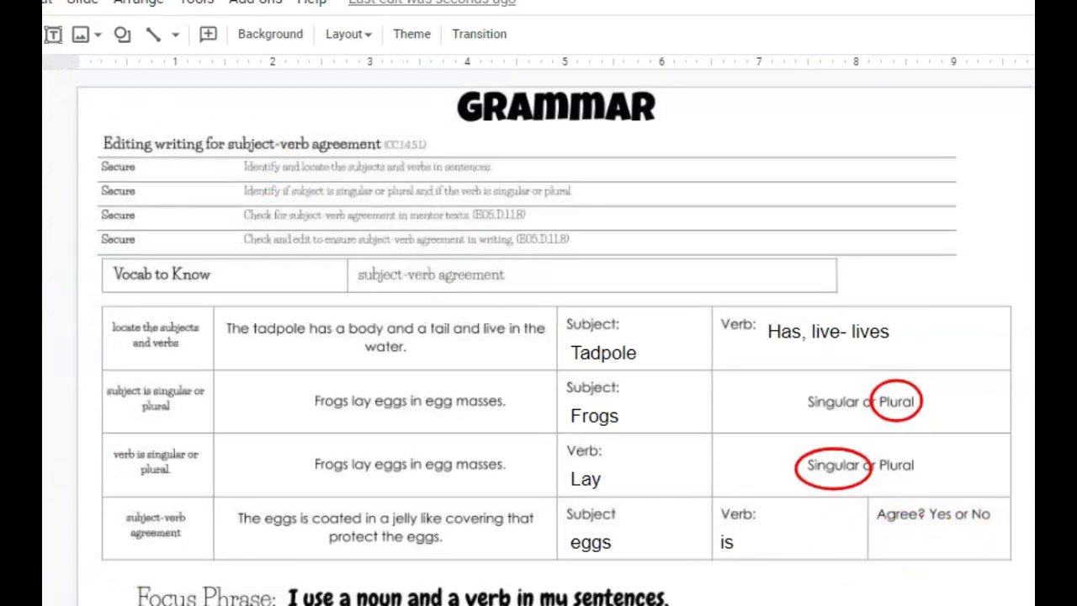
- Add a text box reading NO in the last row's Agree? cell, then select the My Example box
click(67, 29)
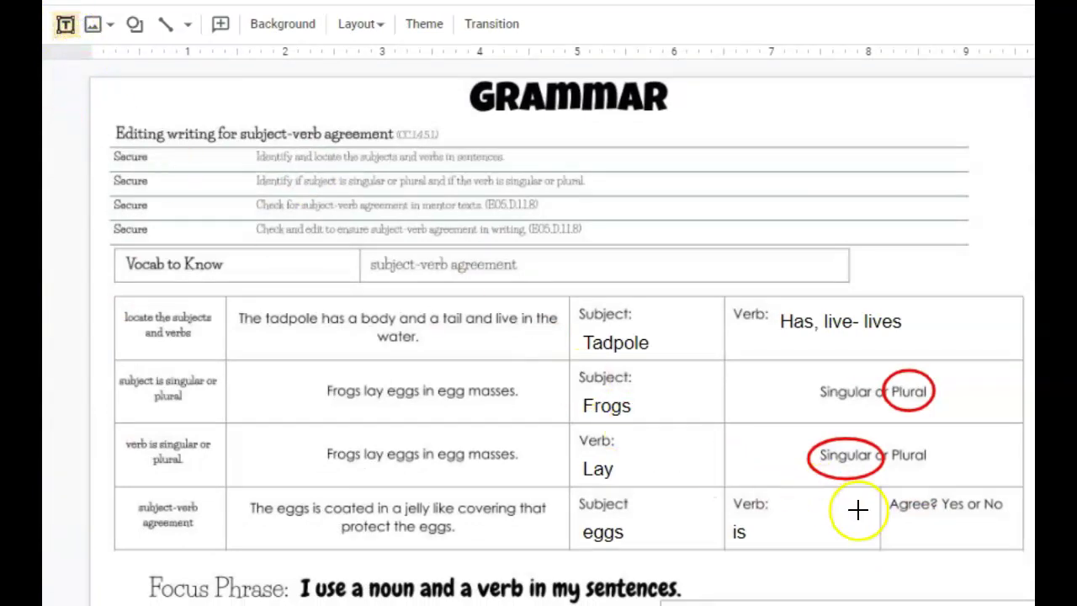
drag(883, 505, 1014, 548)
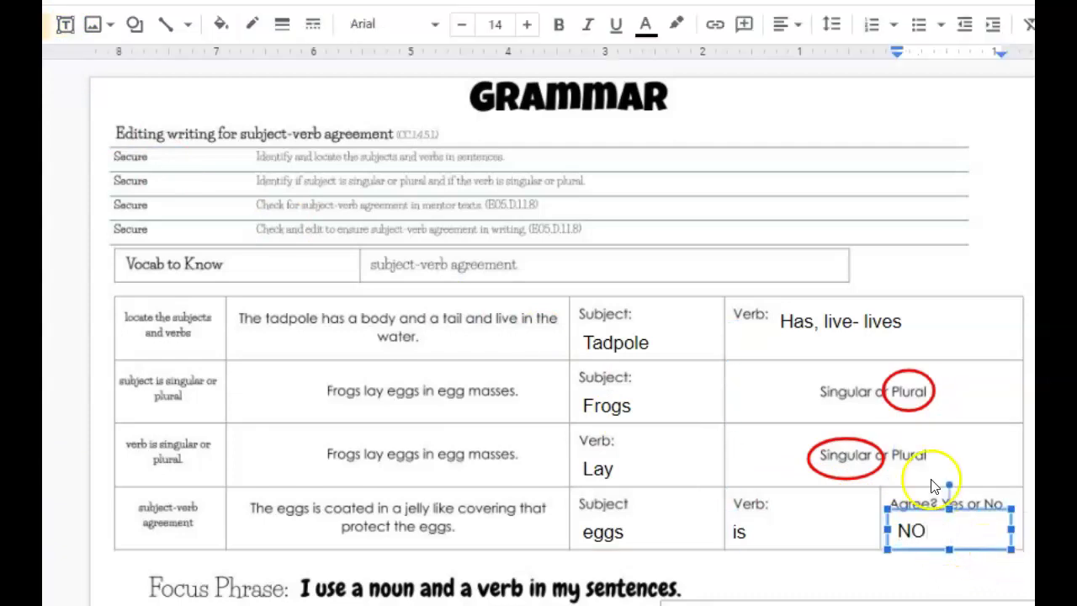
click(937, 585)
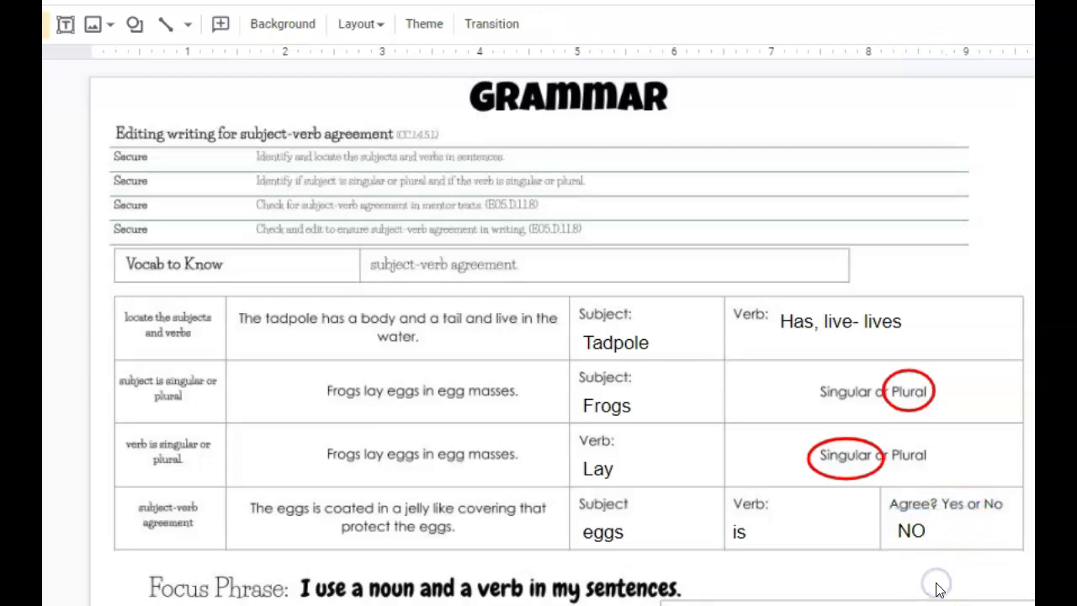
scroll(921, 538, down, 3)
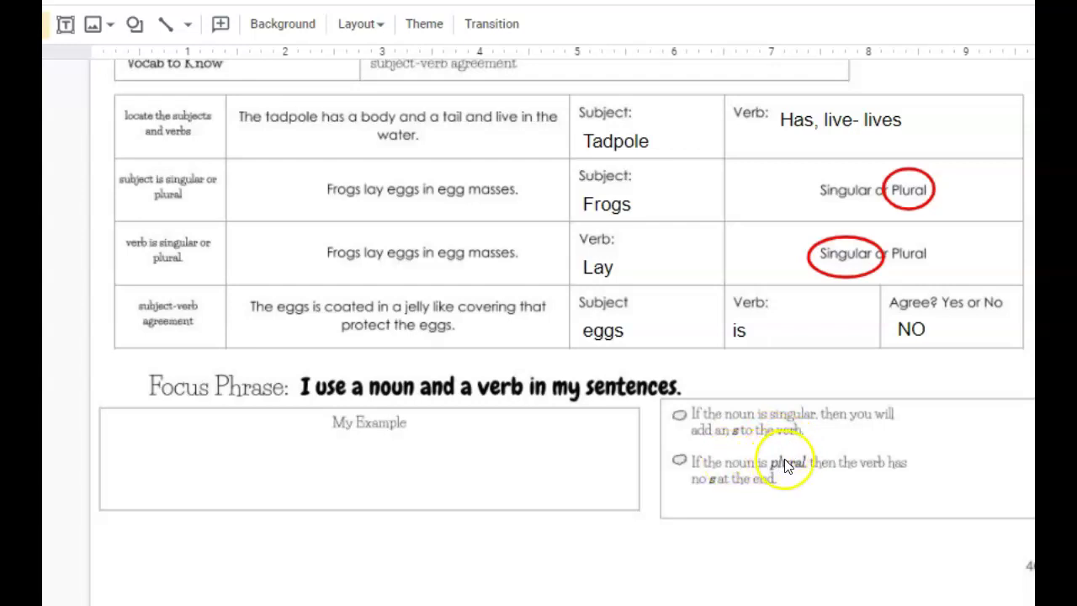
click(270, 478)
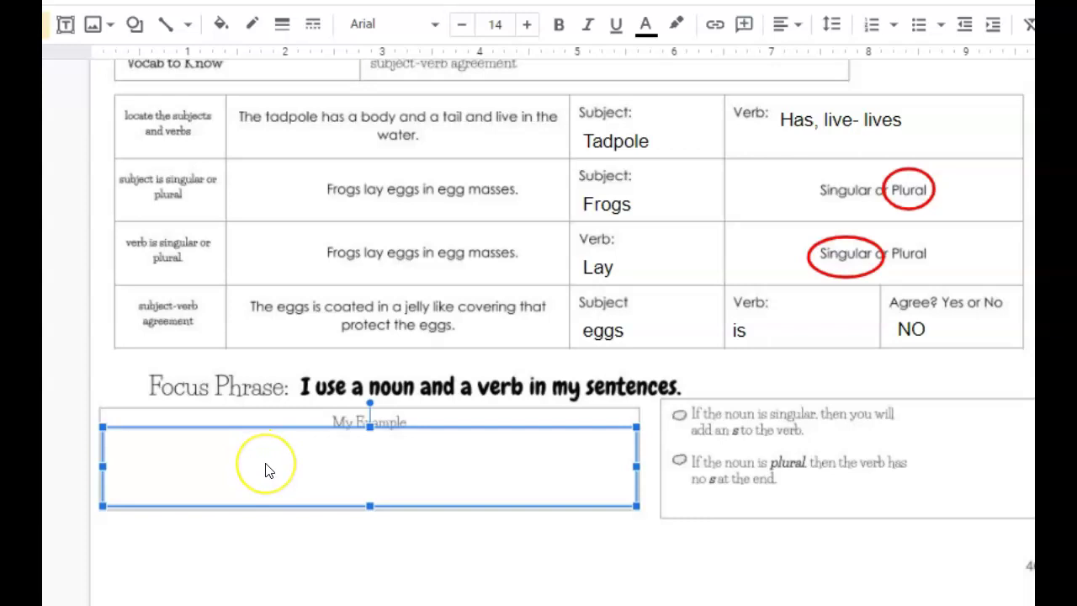